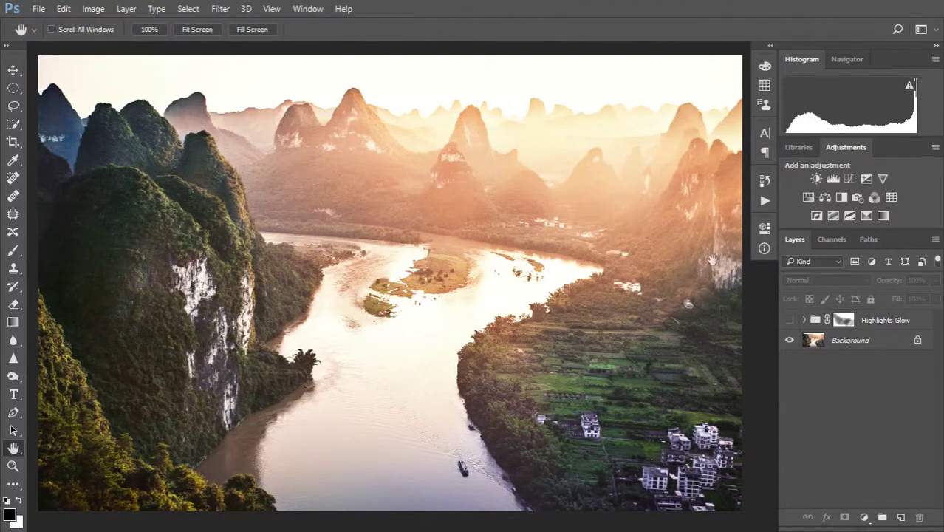
Turn on the Highlights Glow group's warm glow and bring up the Colour Control ActionPack actions
click(789, 321)
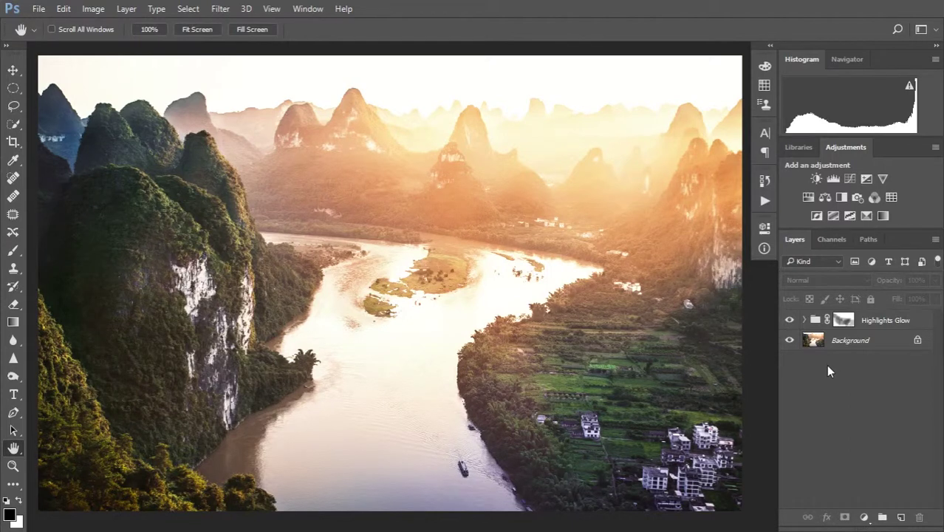
click(765, 200)
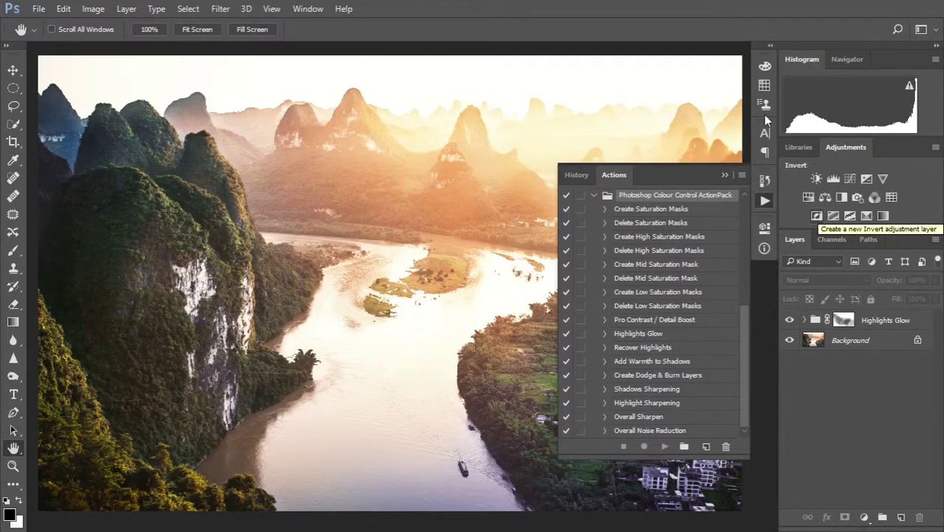
Collapse the Actions panel and toggle the Highlights Glow group to compare the glow
click(765, 201)
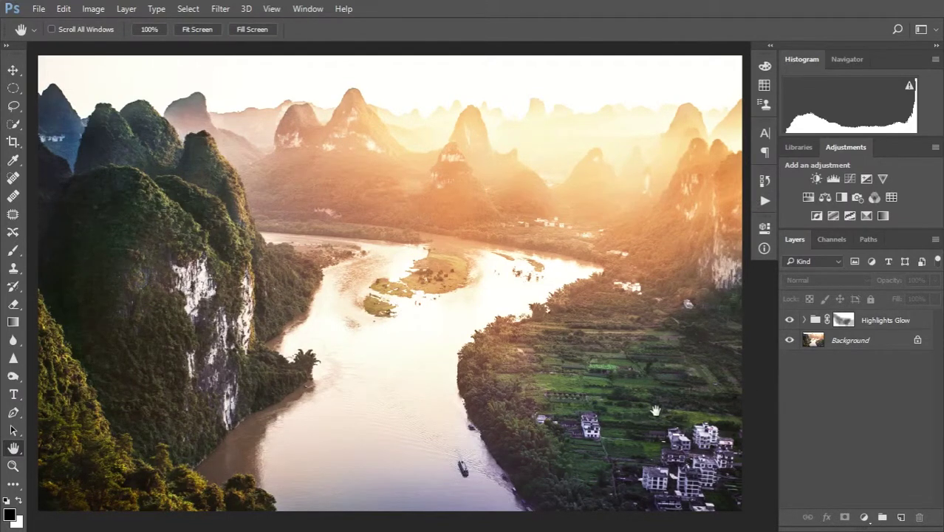
click(789, 321)
Delete the hidden Highlights Glow group, leaving only the Background, and view the RGB channels
click(790, 322)
click(874, 326)
key(Delete)
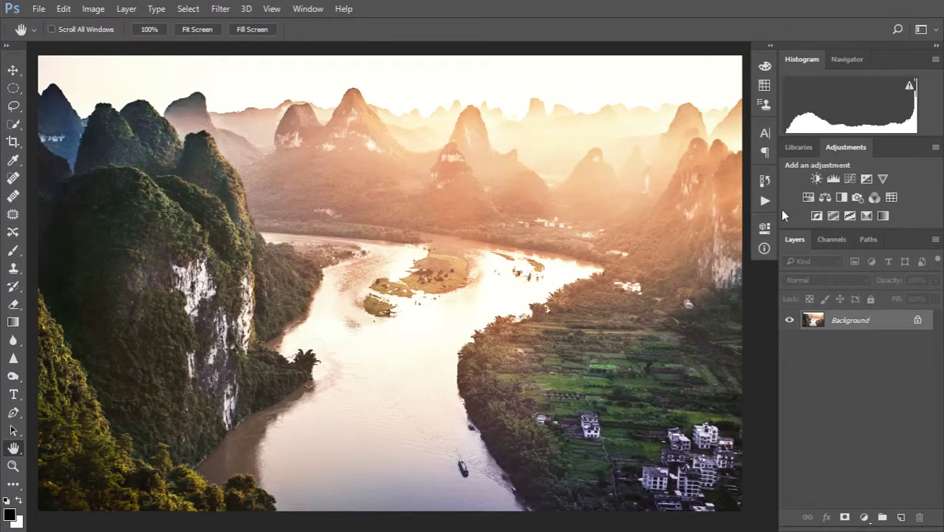
click(833, 239)
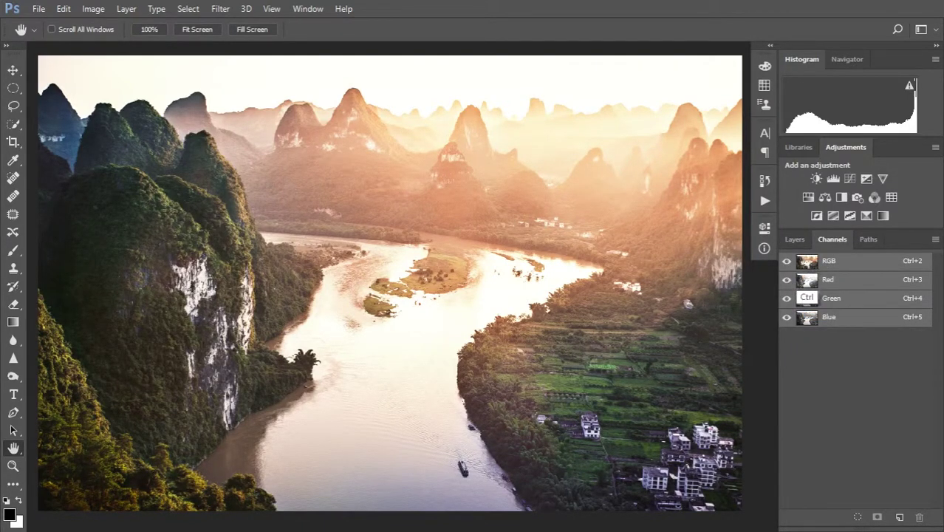
Select the brightest highlights by intersecting the RGB and Red channel selections, then return to Layers
ctrl+click(807, 263)
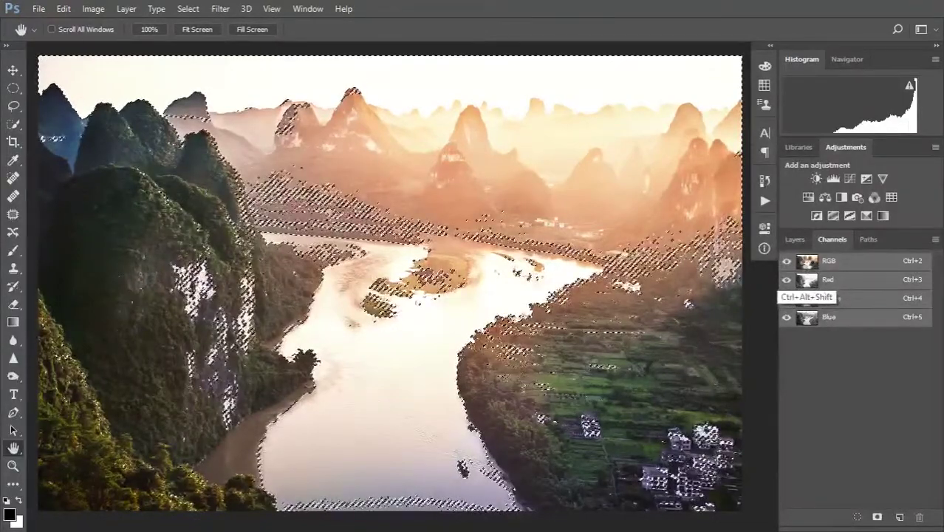
ctrl+alt+shift+click(811, 275)
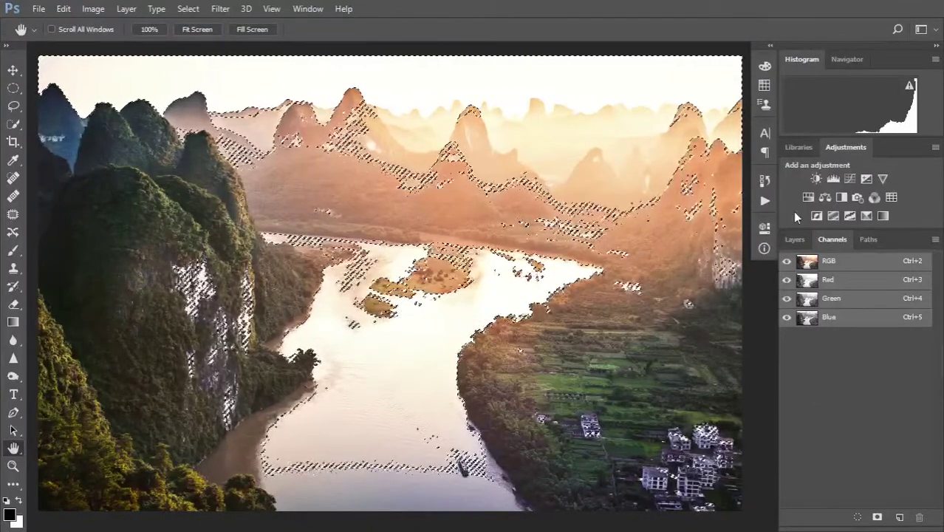
click(795, 239)
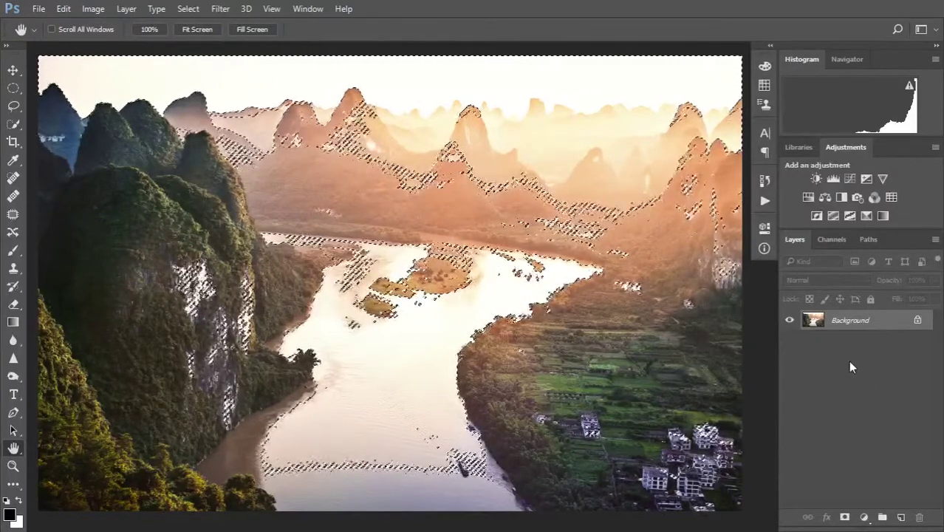
Copy the selected highlights onto a new Layer 1 with Layer Via Copy
click(94, 9)
mouse_move(126, 9)
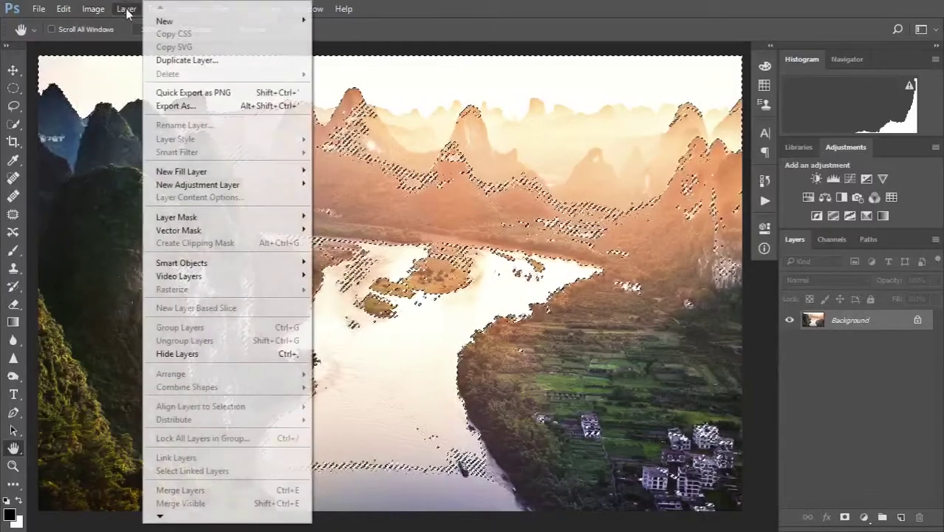
mouse_move(164, 22)
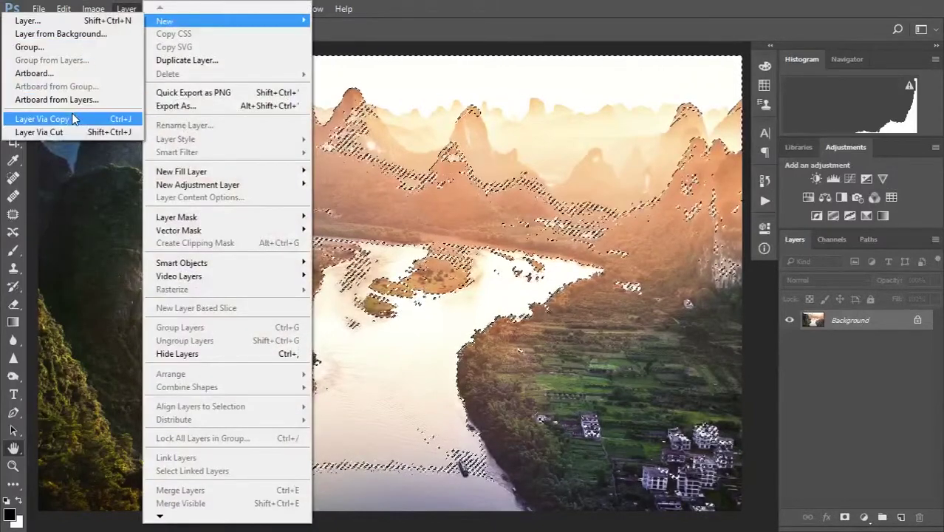
click(74, 119)
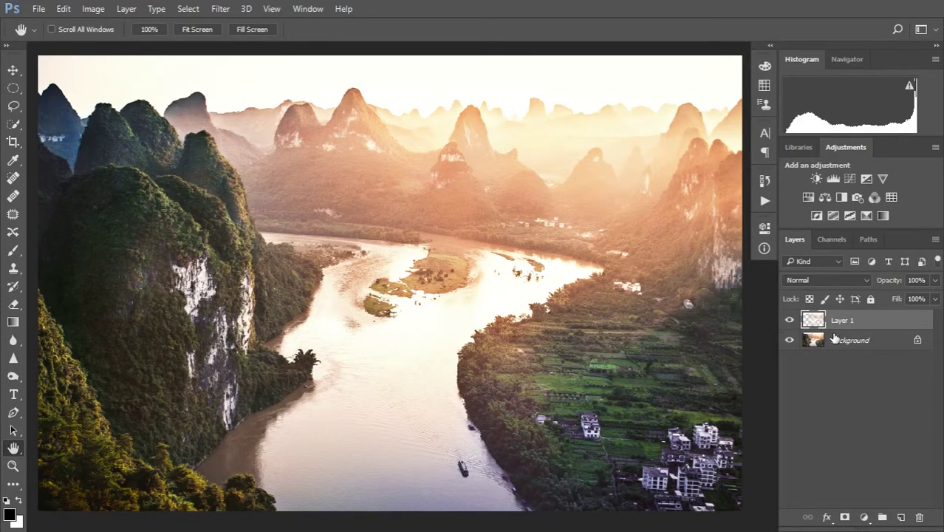
Inspect the copied highlights without the Background, then rename Layer 1 to 'Highlights Glow'
click(790, 341)
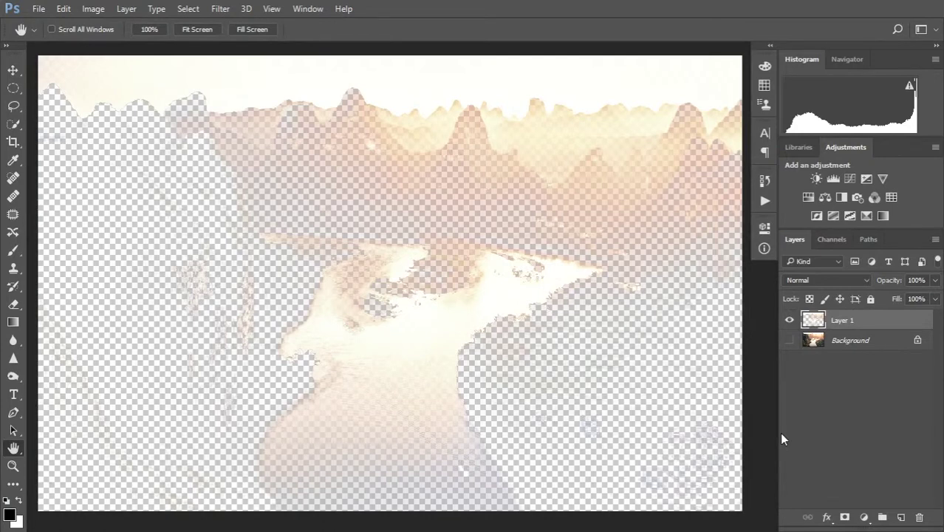
click(790, 341)
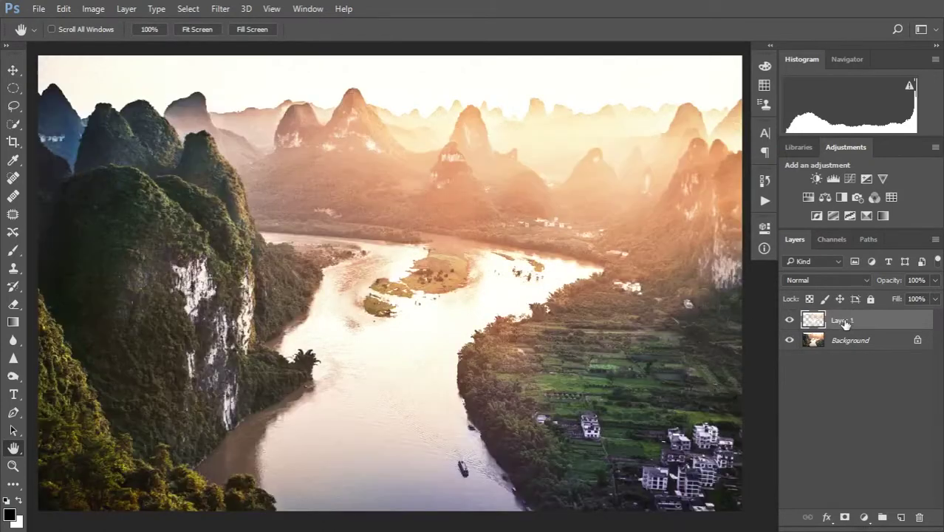
double_click(844, 322)
text(Highlights Glow)
key(Return)
Put the layer into a new group named 'Highlights Glow' and select the inner layer
drag(854, 320, 883, 518)
double_click(841, 319)
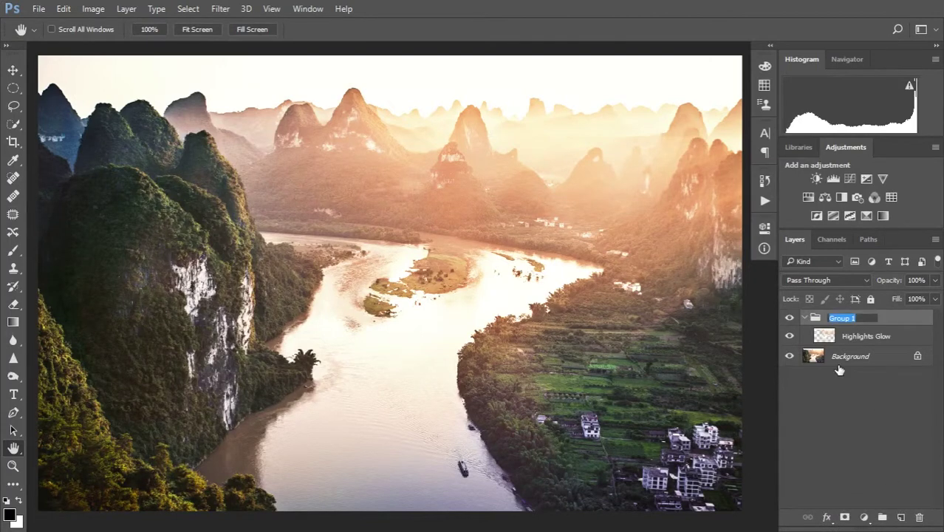
text(Highlights Glow)
key(Return)
click(851, 338)
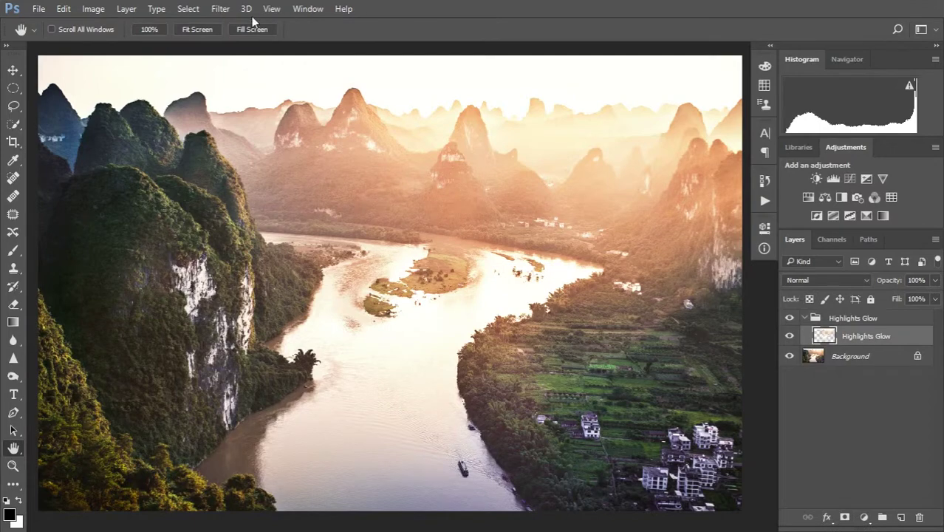
Blur the Highlights Glow layer with a 75-pixel Gaussian Blur
click(220, 8)
mouse_move(226, 164)
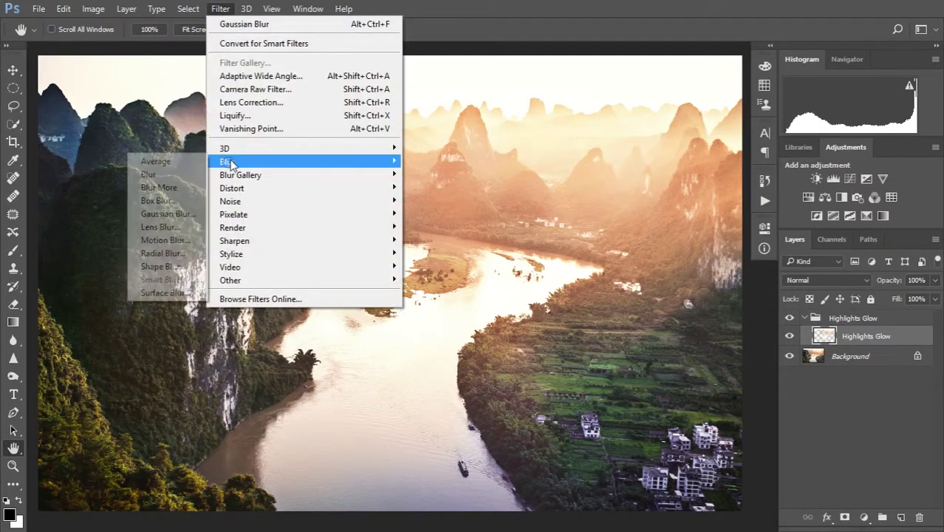
click(157, 215)
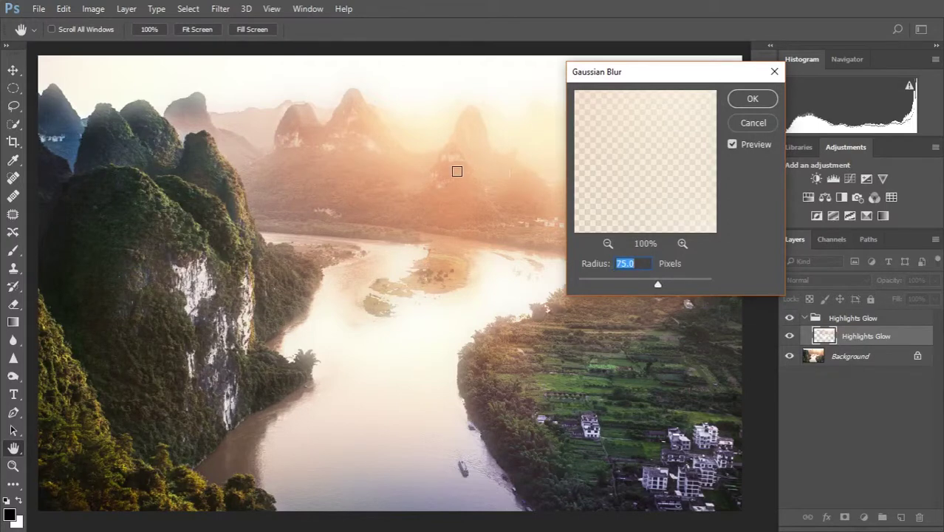
click(747, 102)
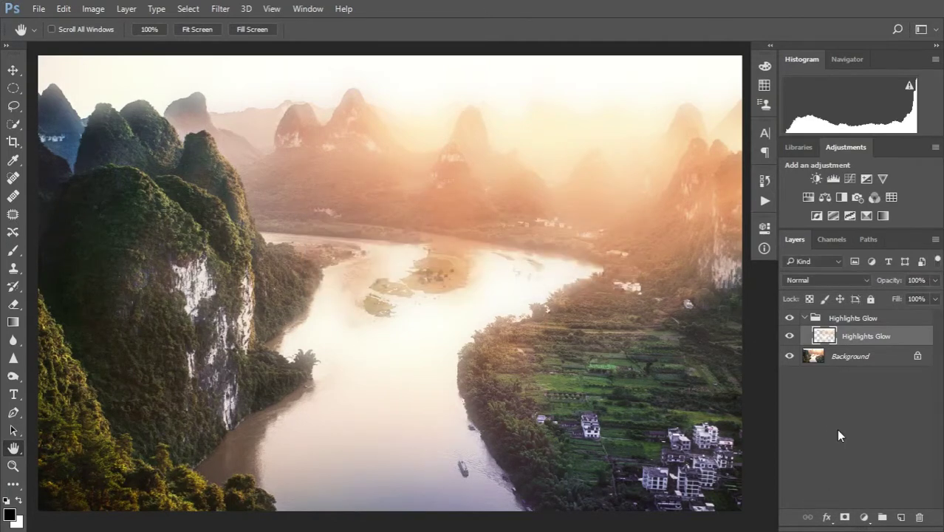
Set the Highlights Glow group to Soft Light, make it visible, and select its inner layer
click(870, 323)
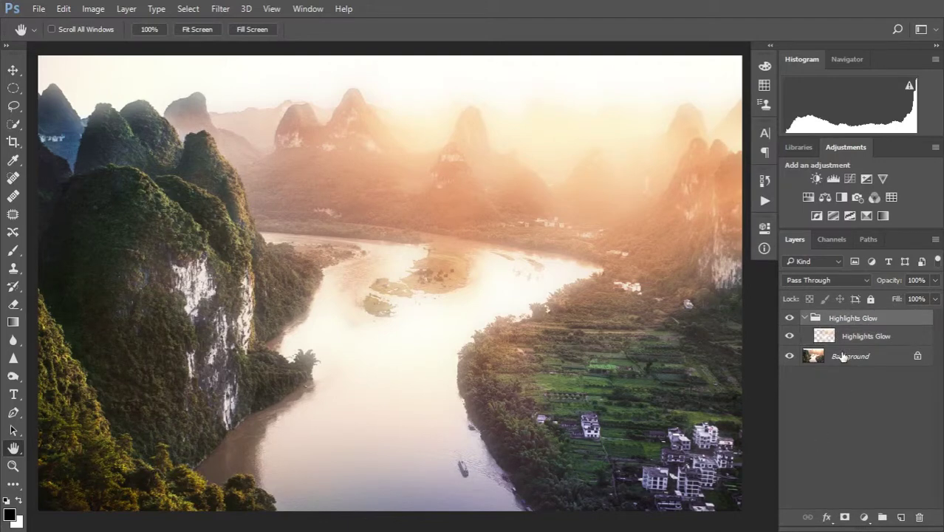
click(834, 280)
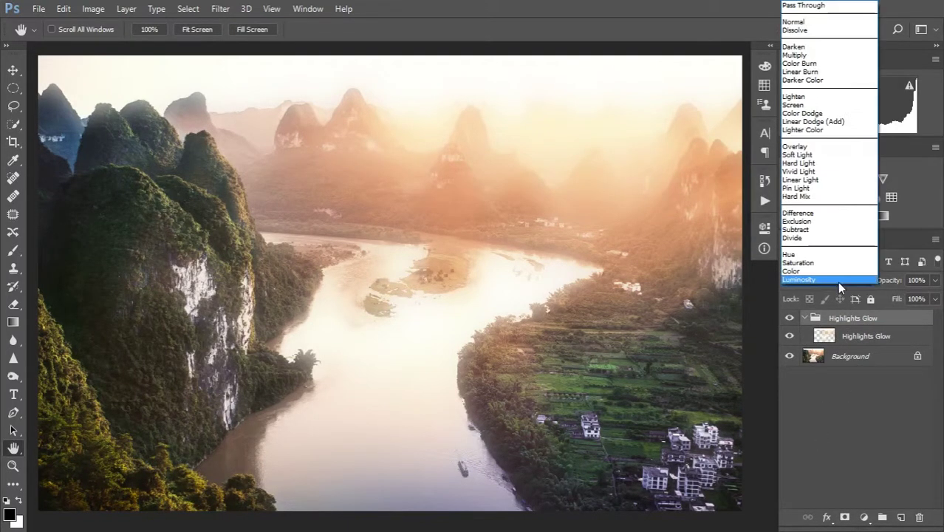
click(813, 155)
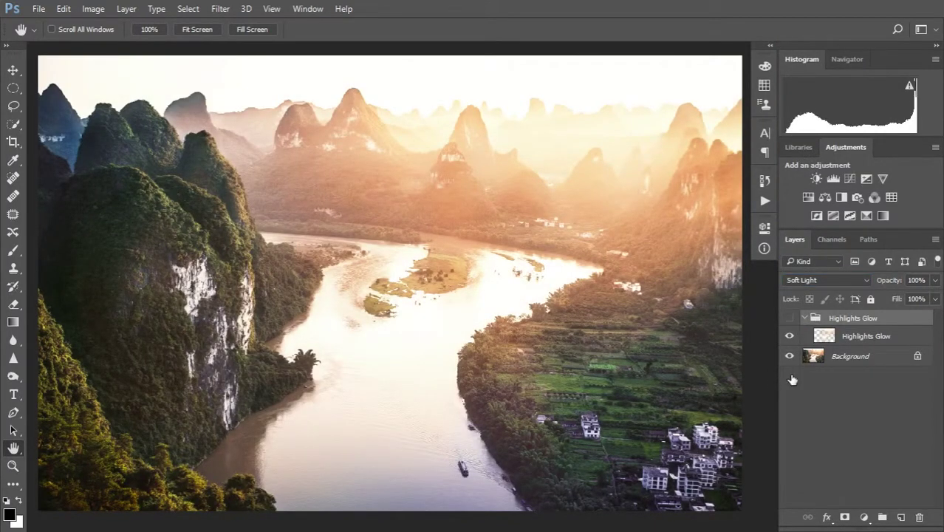
click(789, 318)
click(865, 337)
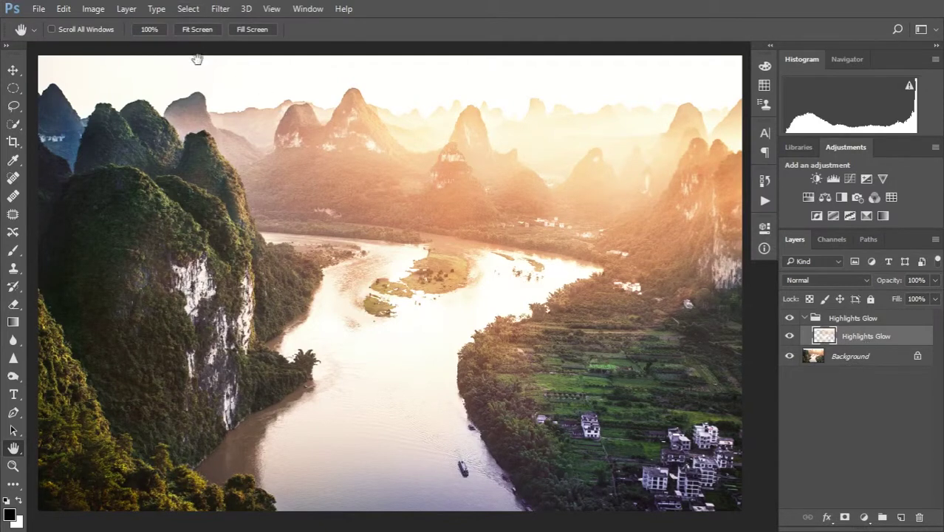
Duplicate the glow layer twice into 'Highlights Glow copy' and 'copy 2', then toggle copy 2 to compare
click(65, 9)
click(258, 15)
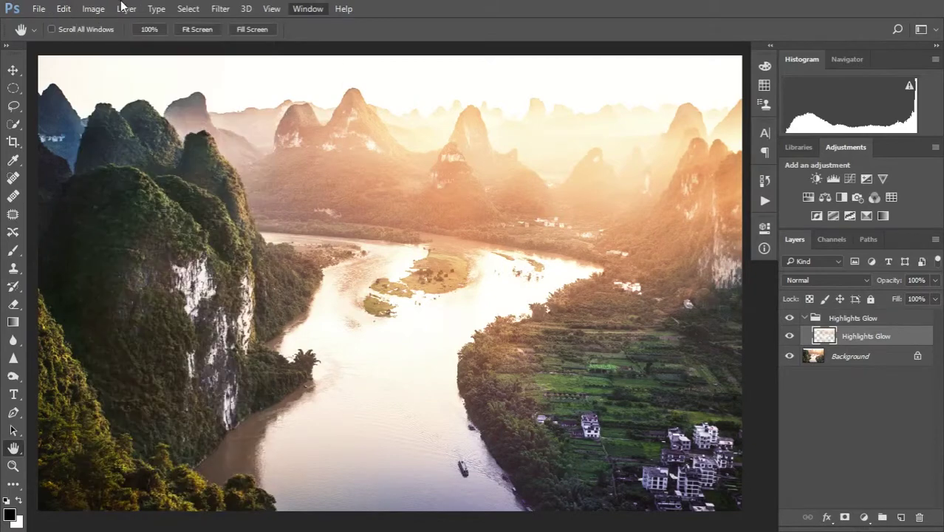
click(127, 9)
click(187, 60)
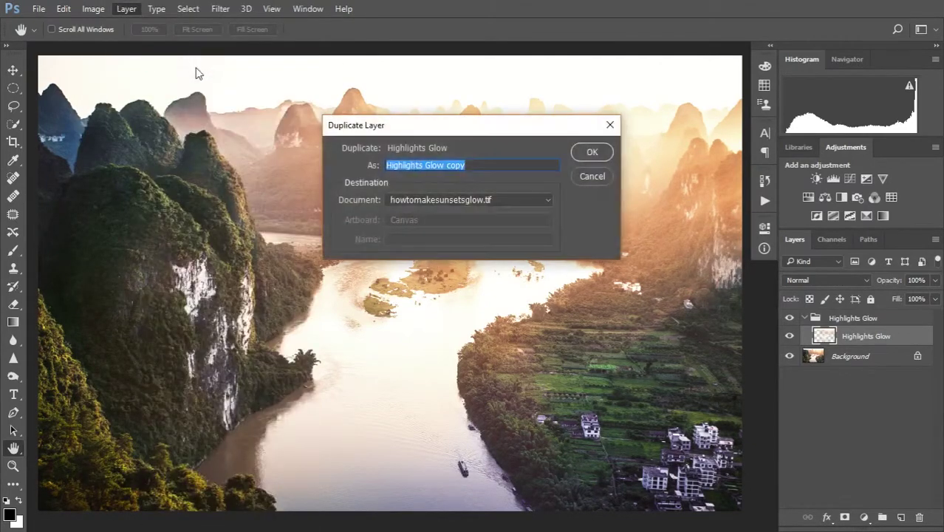
click(584, 152)
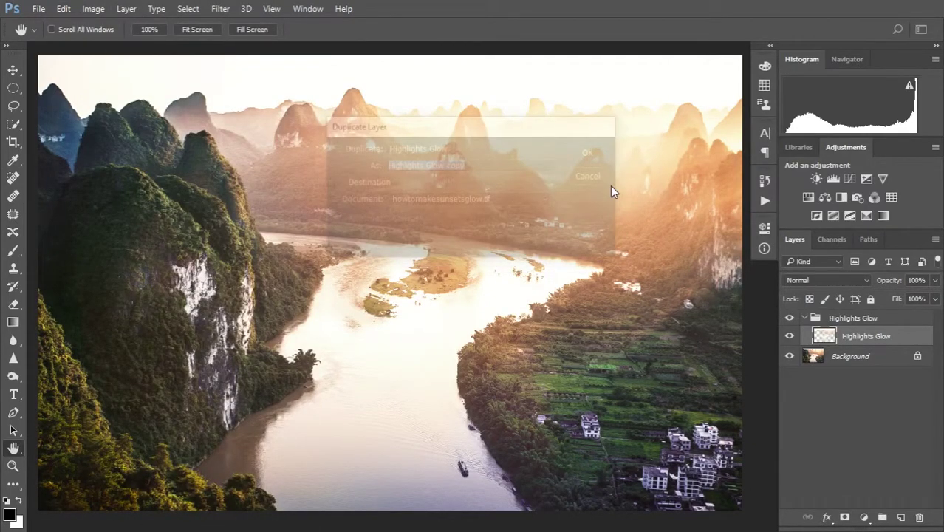
click(127, 9)
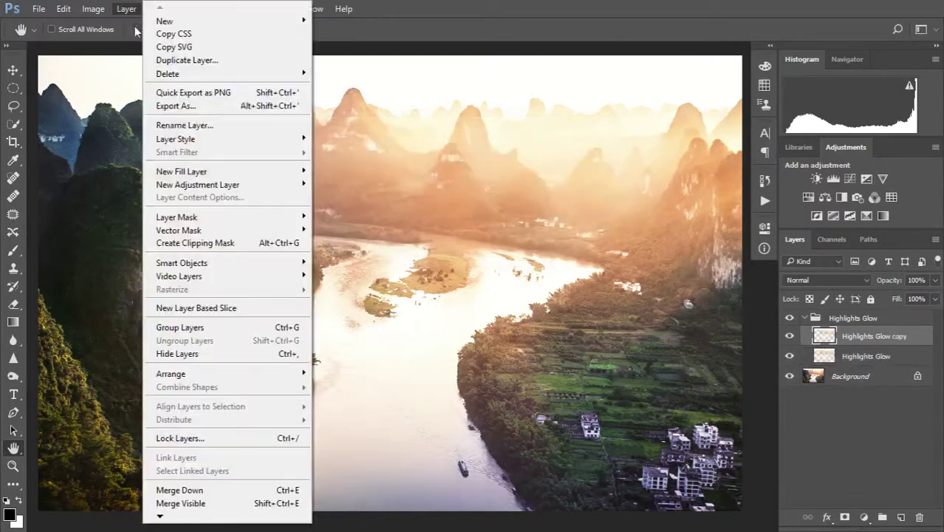
click(187, 60)
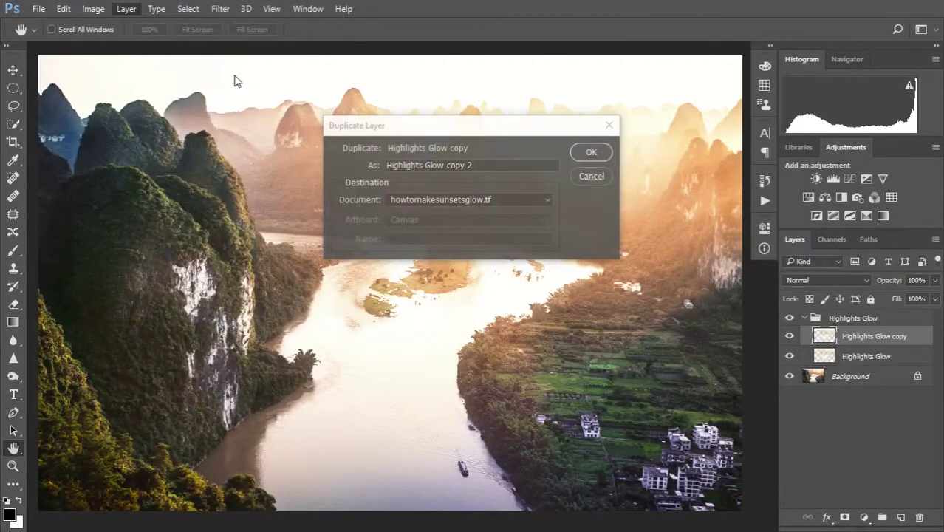
key(Return)
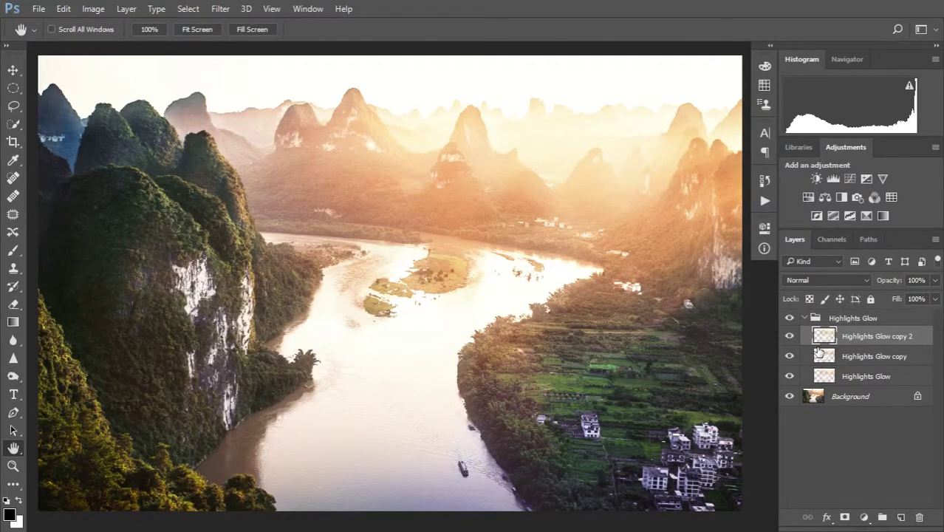
click(790, 337)
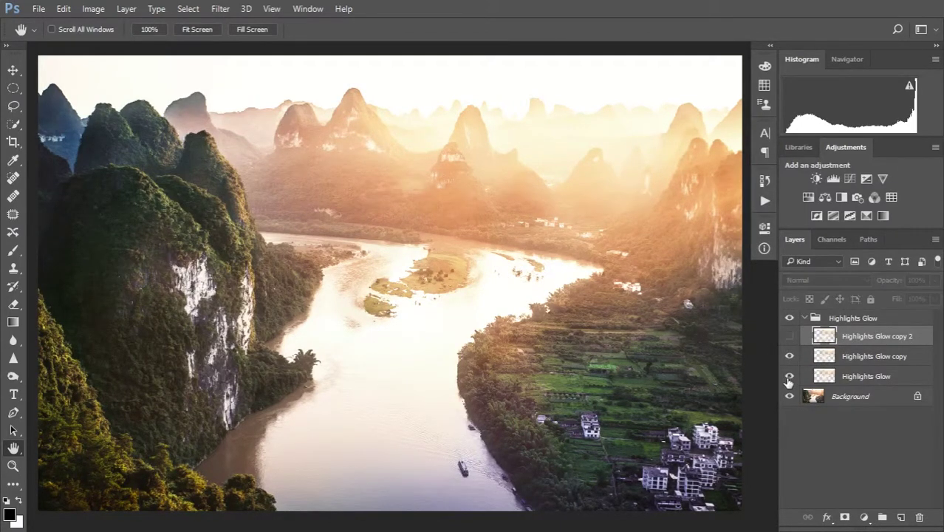
click(789, 337)
click(859, 319)
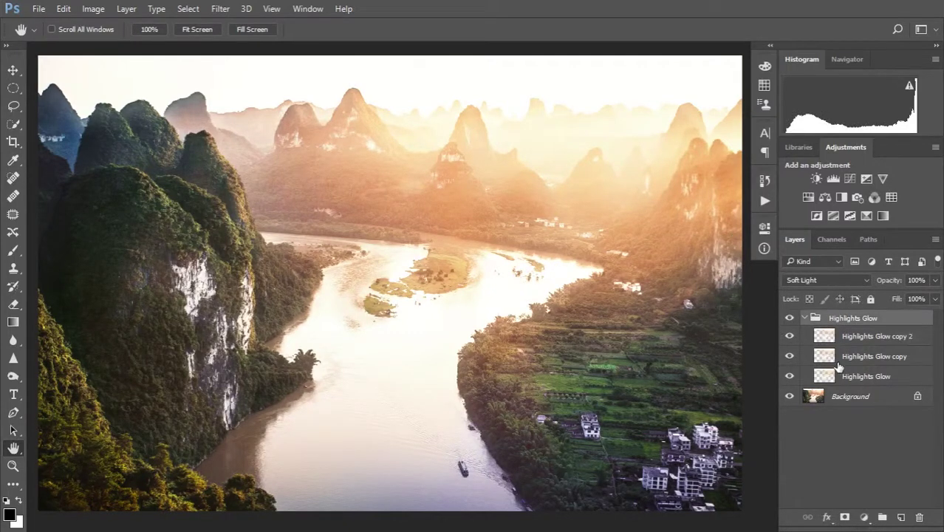
click(831, 280)
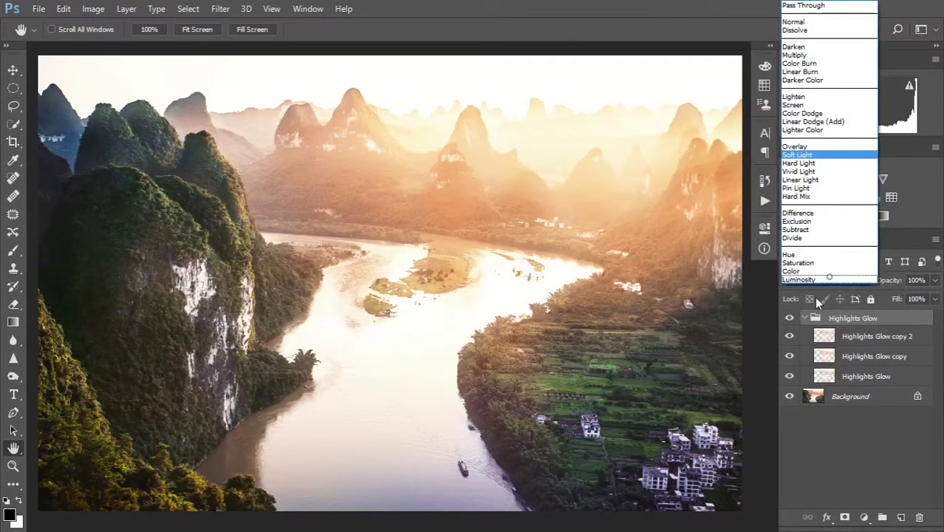
key(Up)
key(Return)
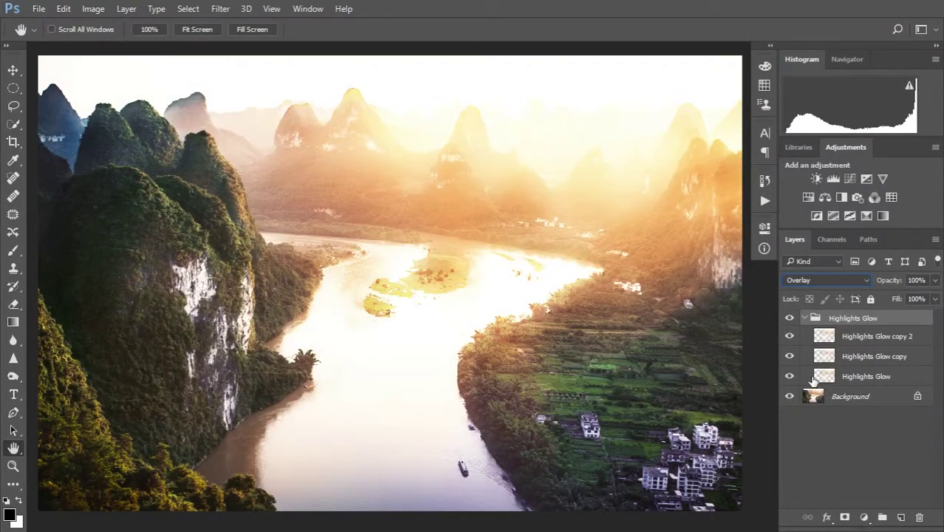
click(816, 280)
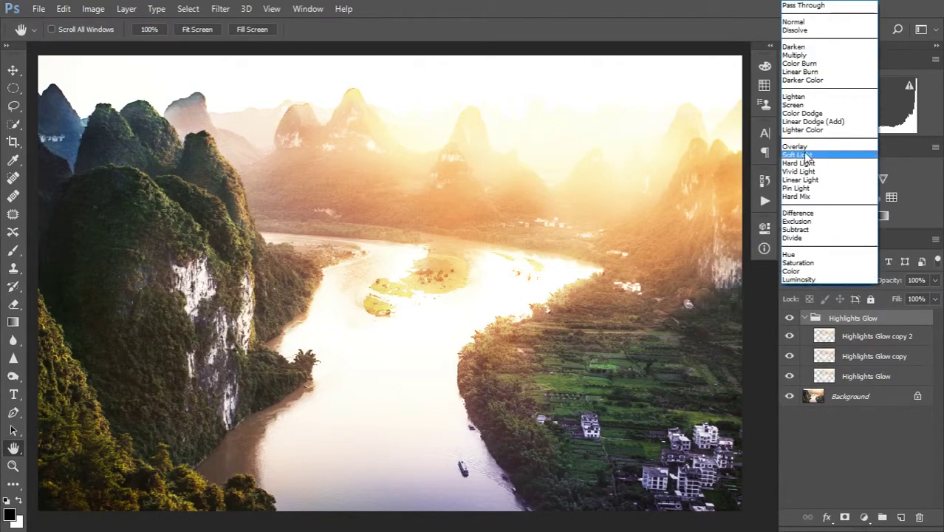
click(805, 160)
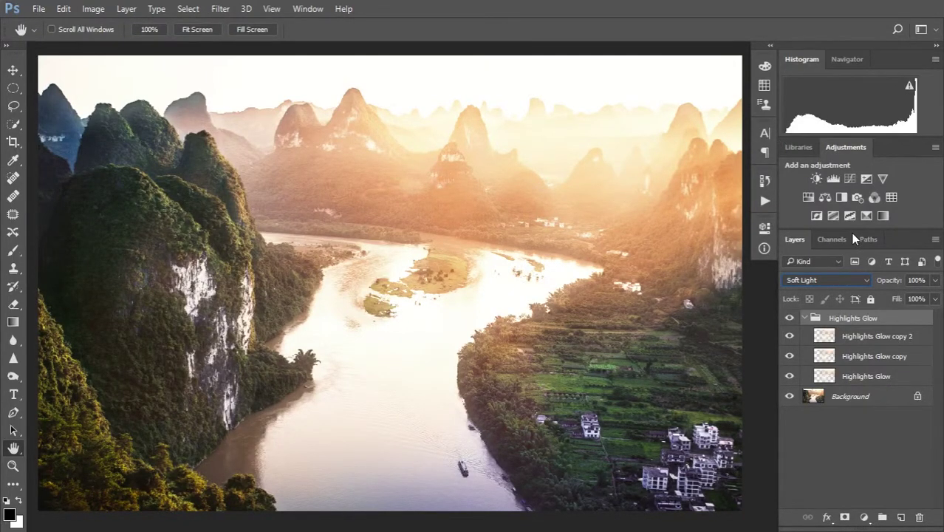
click(790, 318)
click(790, 318)
Add a Levels adjustment masked to copy 2's pixels, with input levels 31, 0.51 and 255
ctrl+click(826, 339)
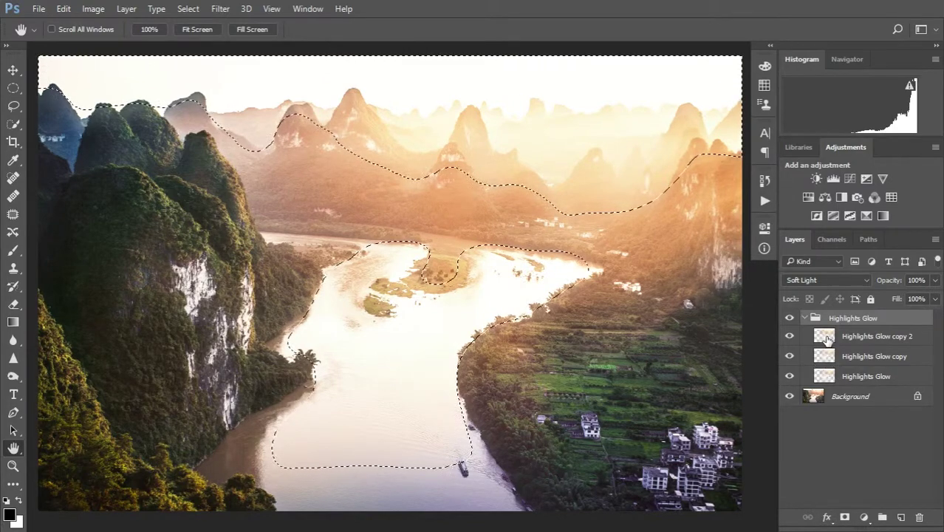
click(855, 362)
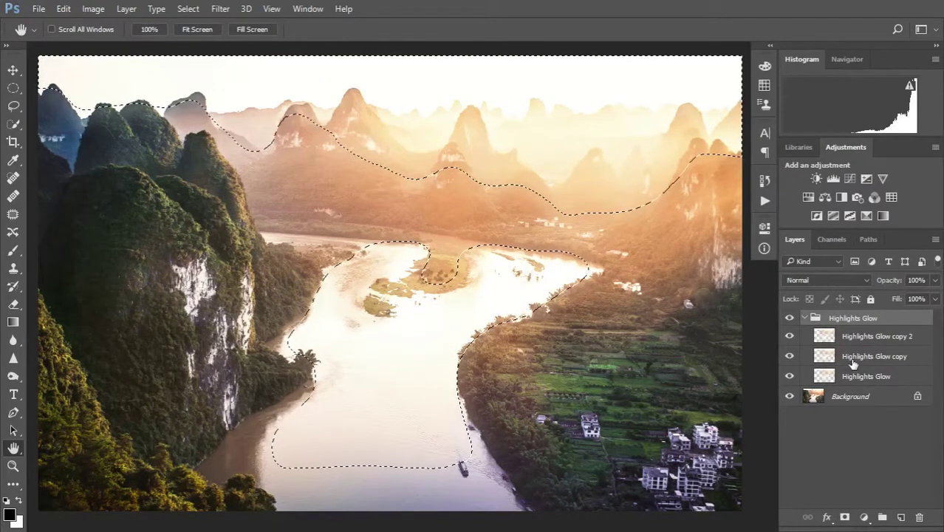
click(857, 337)
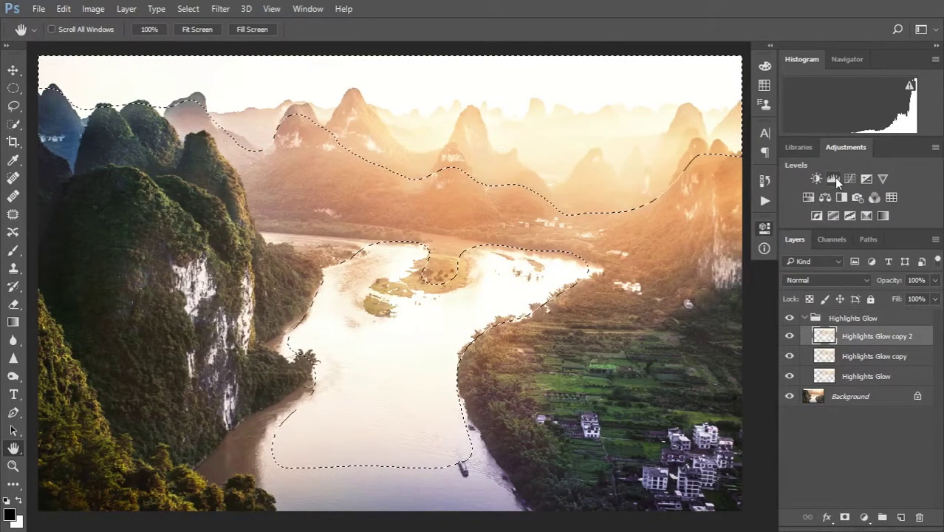
click(835, 177)
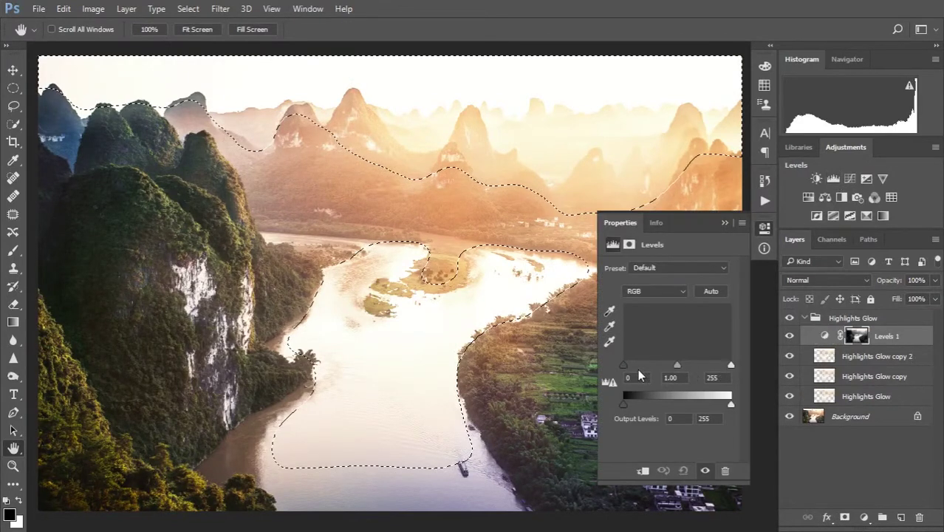
drag(625, 364, 638, 366)
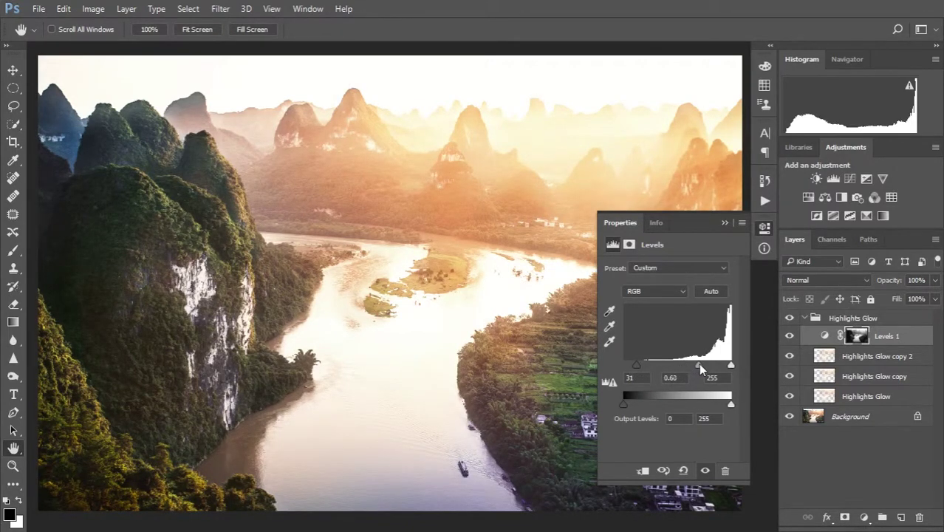
drag(702, 367, 703, 366)
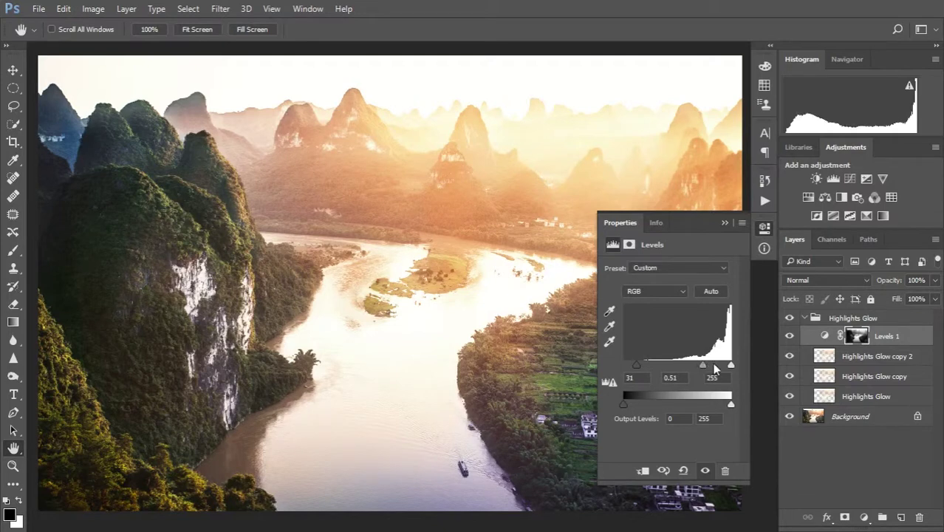
Close the Levels properties, compare with Levels 1 and the group hidden, then collapse Highlights Glow
click(765, 228)
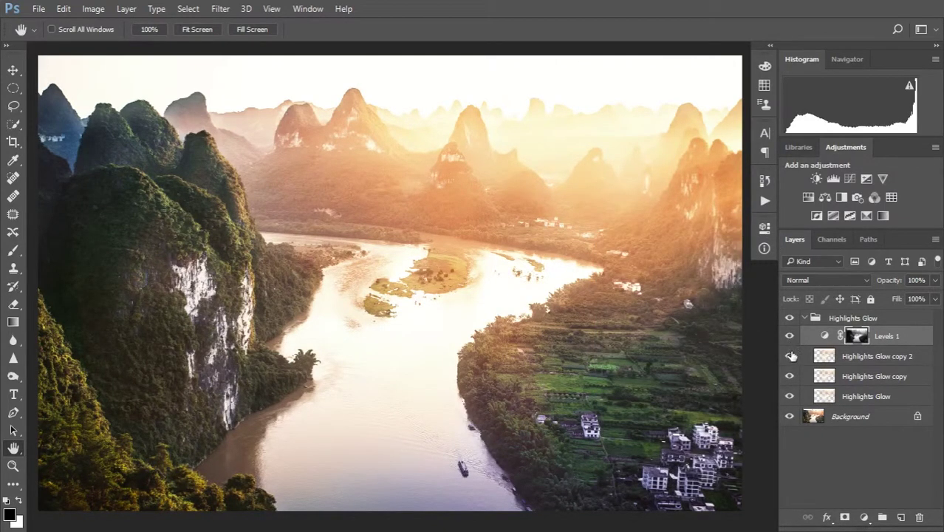
click(790, 338)
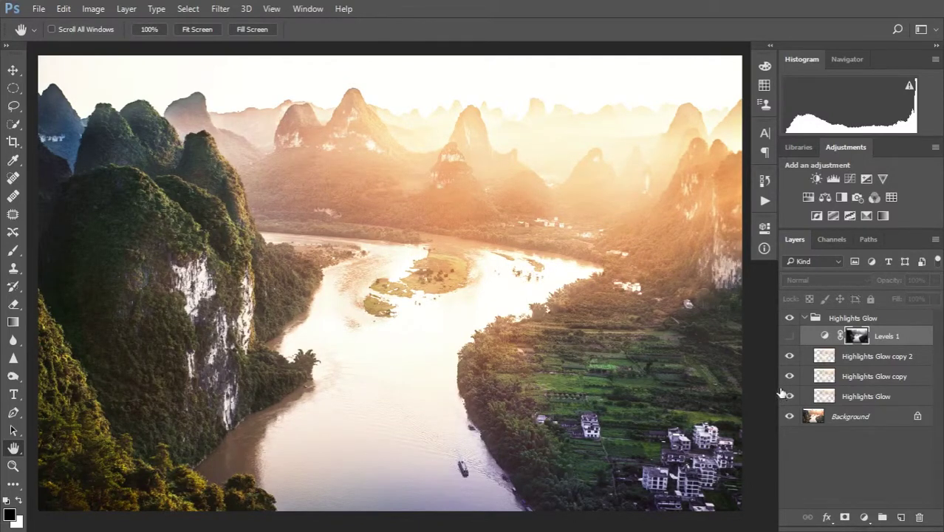
click(790, 338)
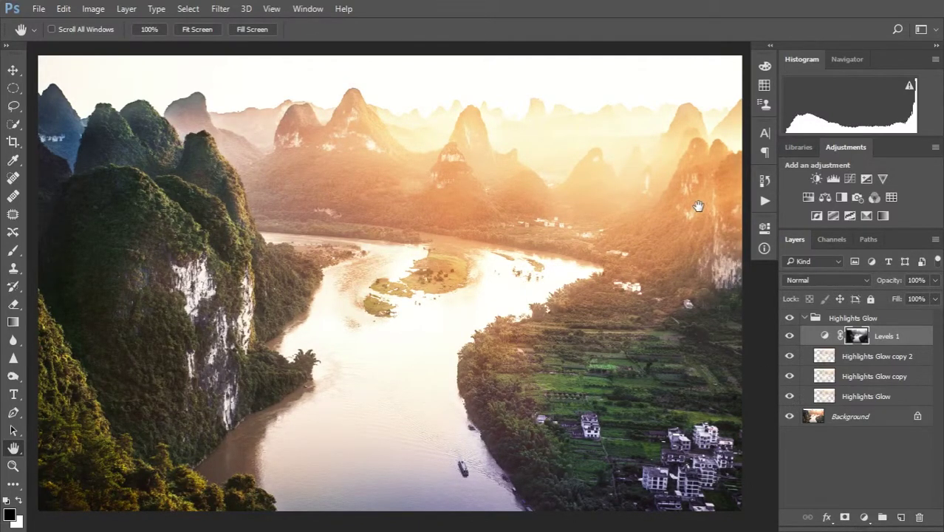
click(789, 319)
click(790, 319)
click(807, 319)
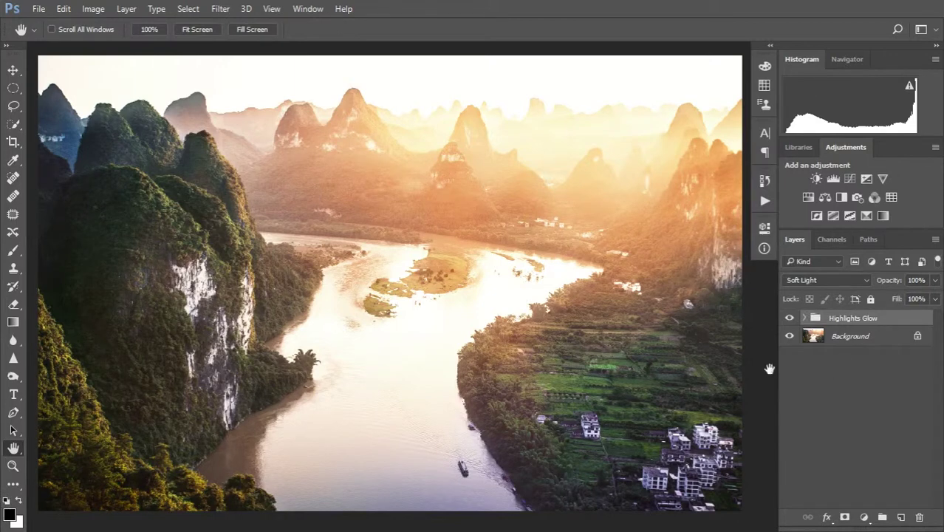
Add a white mask to Highlights Glow and paint black at 30% opacity over the cliff and river
click(843, 517)
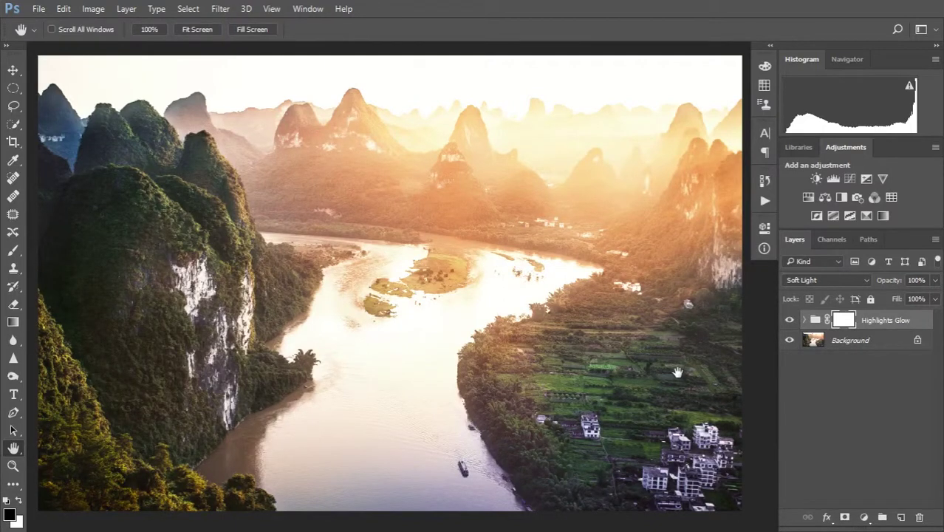
key(b)
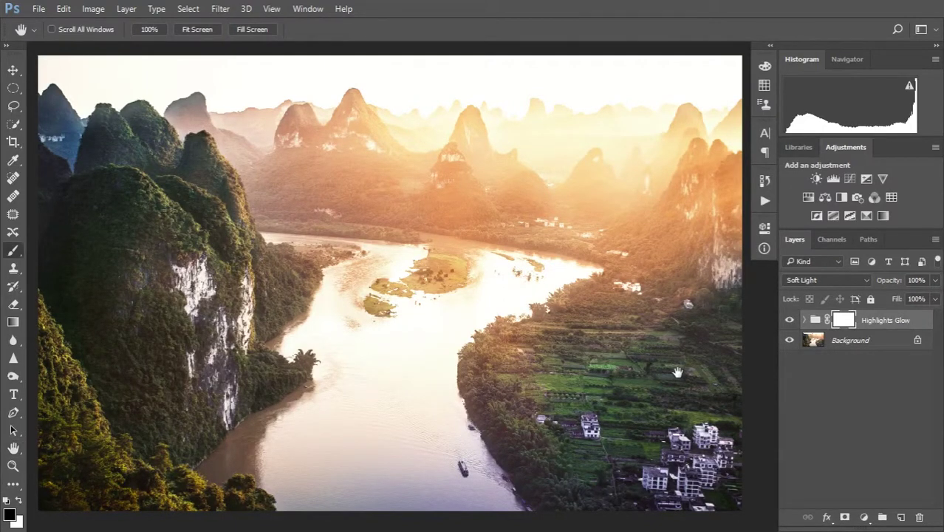
mouse_move(190, 248)
mouse_down()
mouse_move(192, 154)
mouse_move(116, 294)
mouse_move(218, 358)
mouse_move(186, 215)
mouse_move(129, 280)
mouse_up()
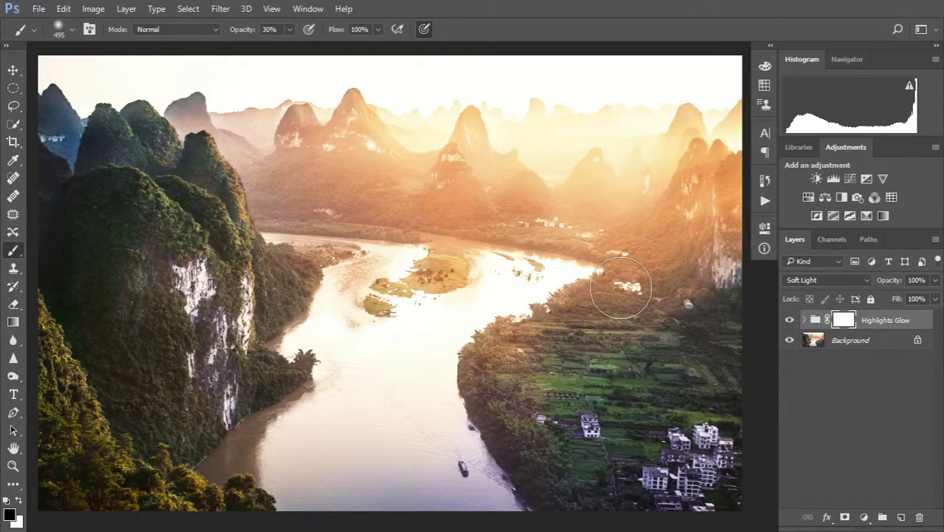
click(289, 29)
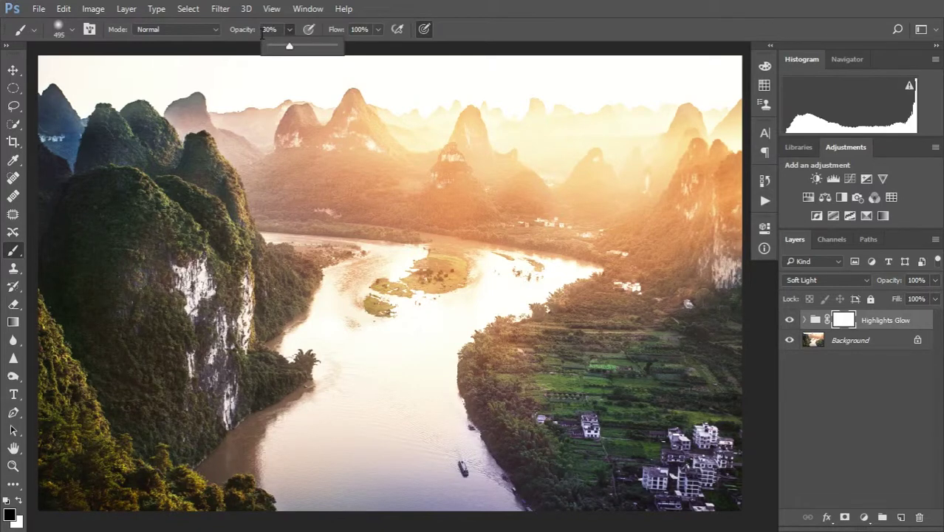
click(126, 186)
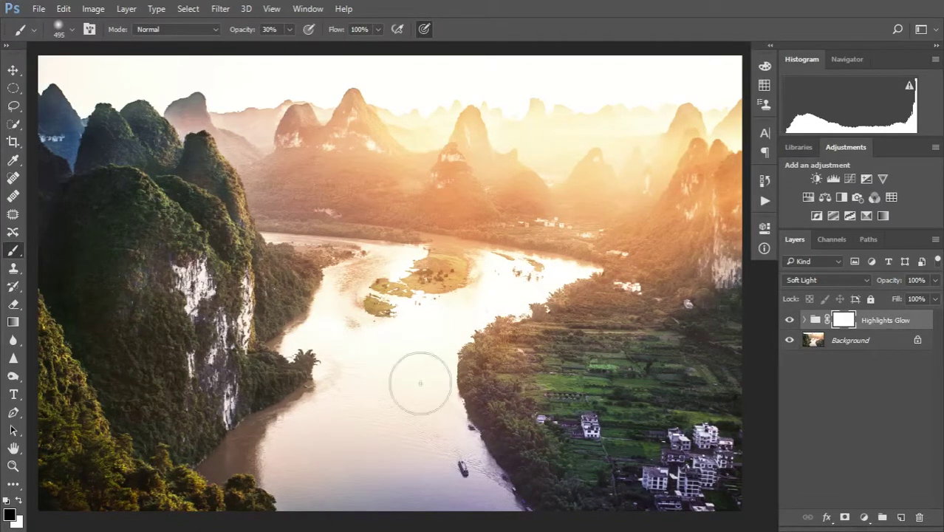
drag(368, 333, 401, 342)
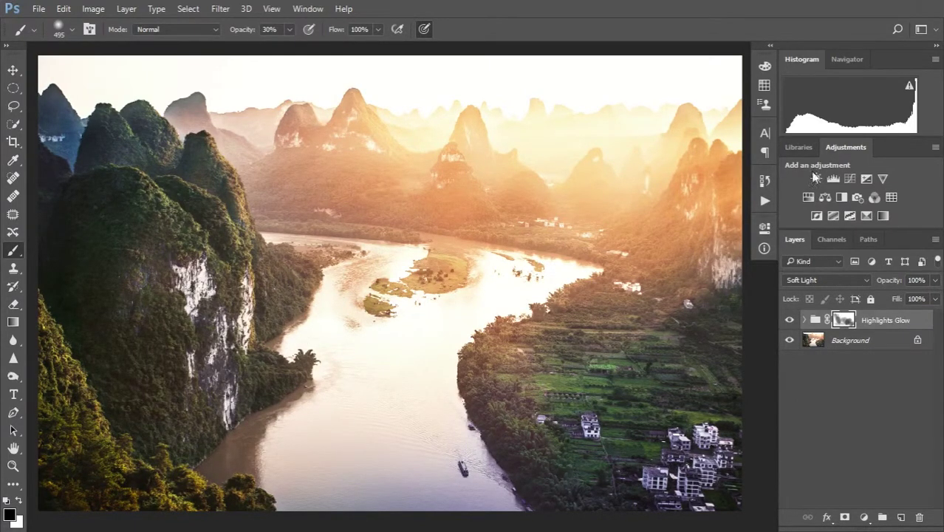
View the group's mask on its own, then return to the full-colour image
alt+click(847, 322)
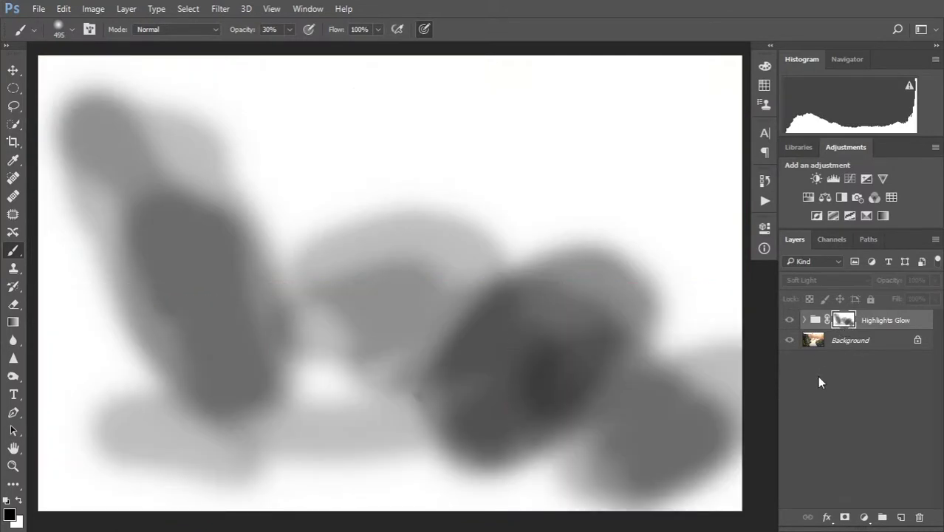
key(alt)
alt+click(846, 321)
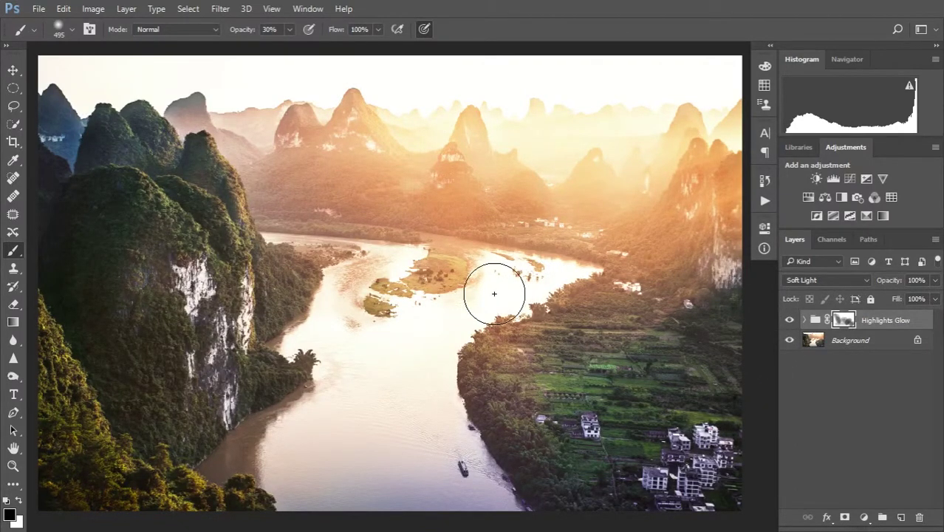
Switch back to the Hand tool and toggle the Highlights Glow group off and on to compare
key(h)
click(789, 320)
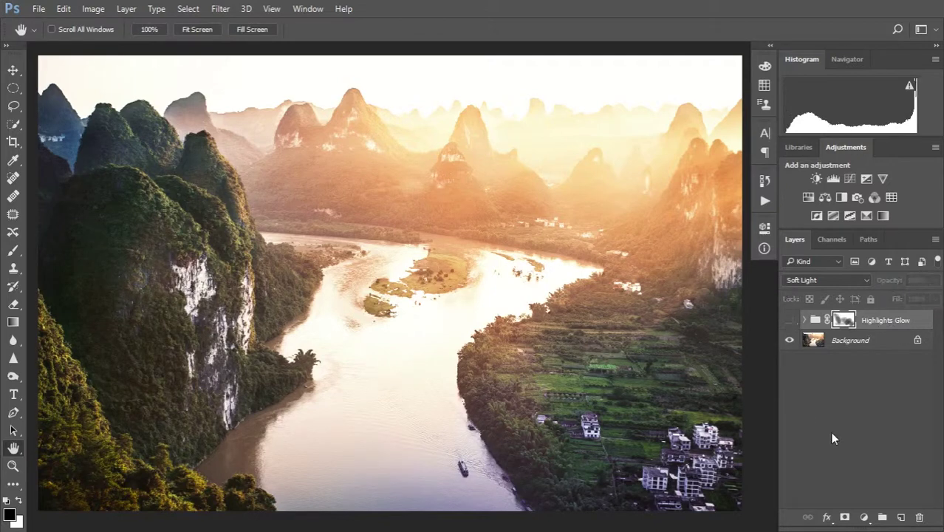
click(789, 320)
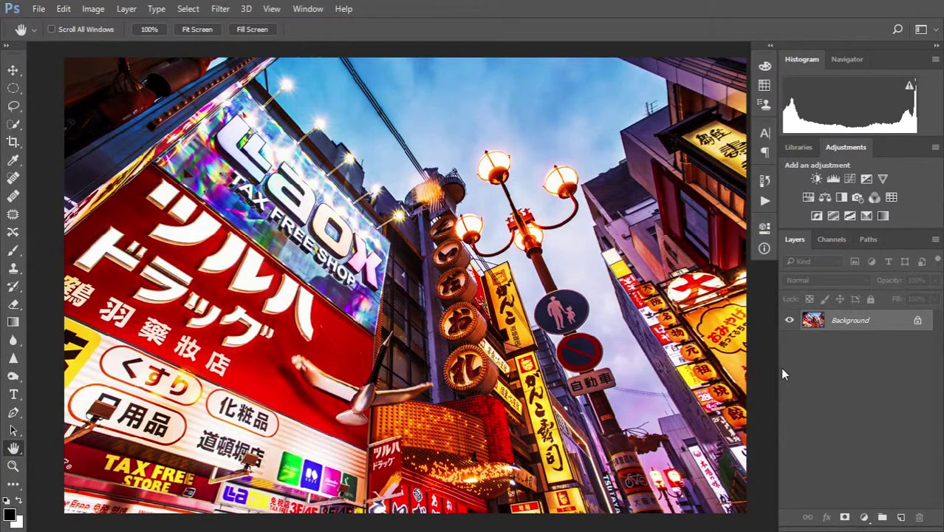
Review the Colour Control ActionPack in the Actions panel, close it, and switch to Chrome
click(767, 205)
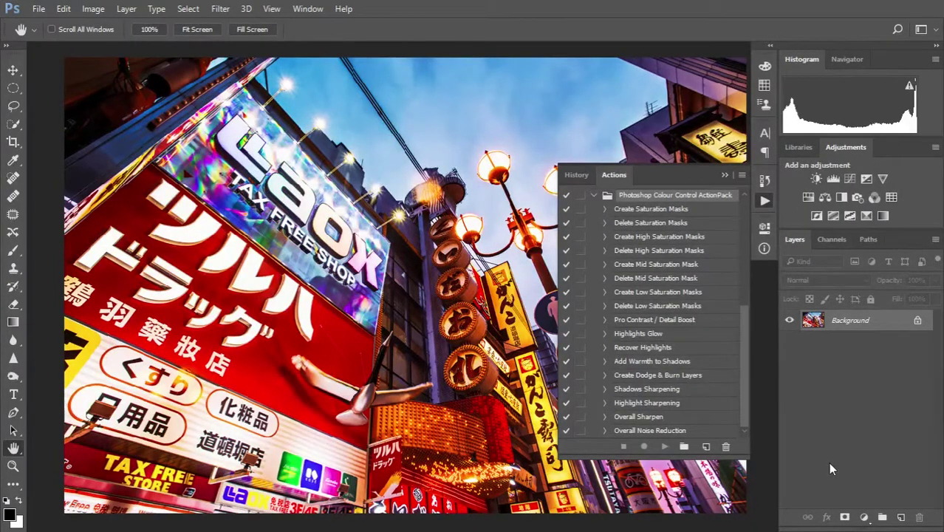
click(766, 201)
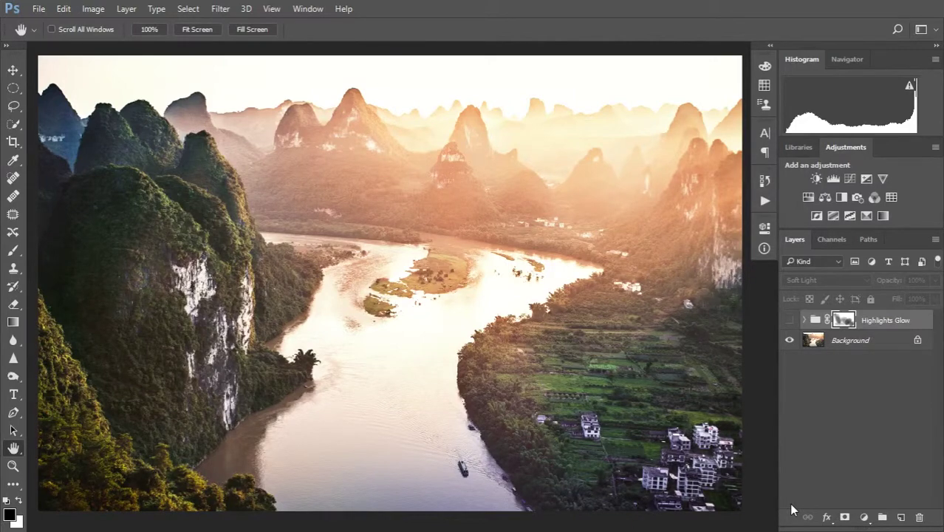
key(alt+Tab)
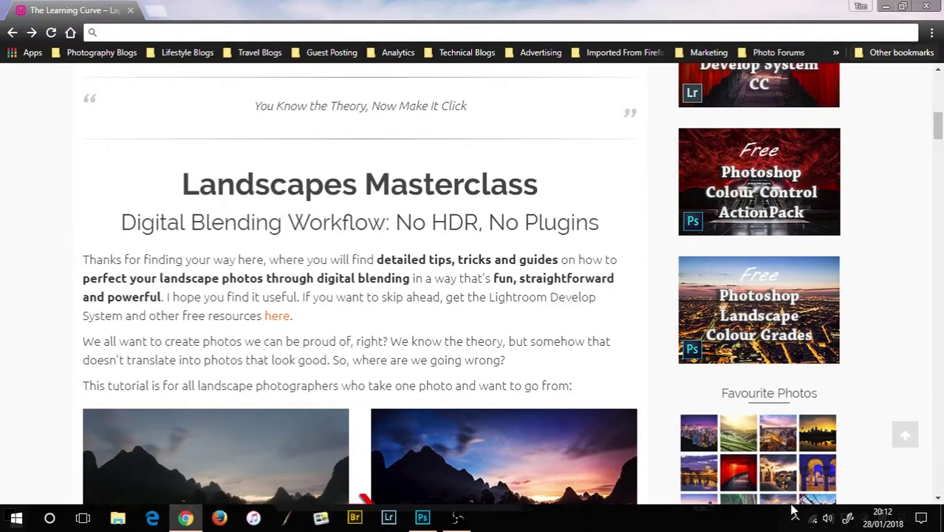
scroll(473, 281, down, 3)
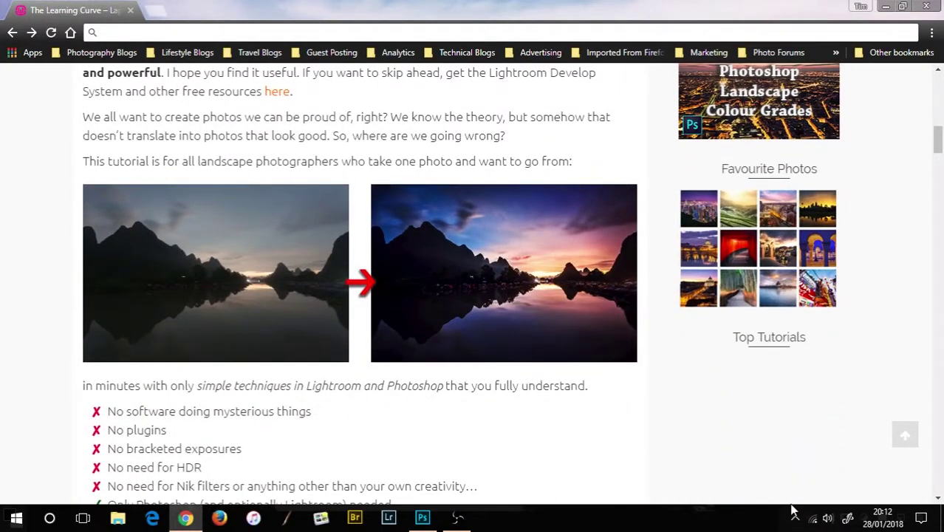
scroll(473, 281, up, 2)
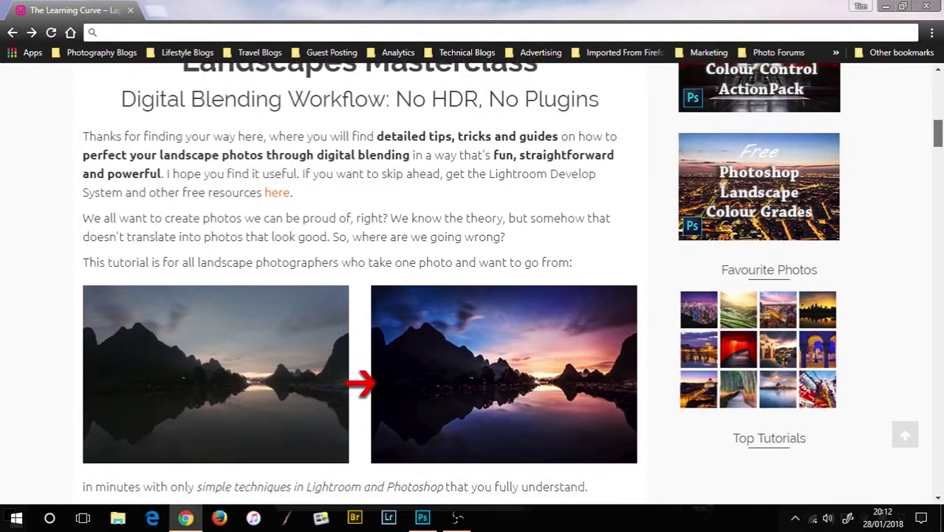